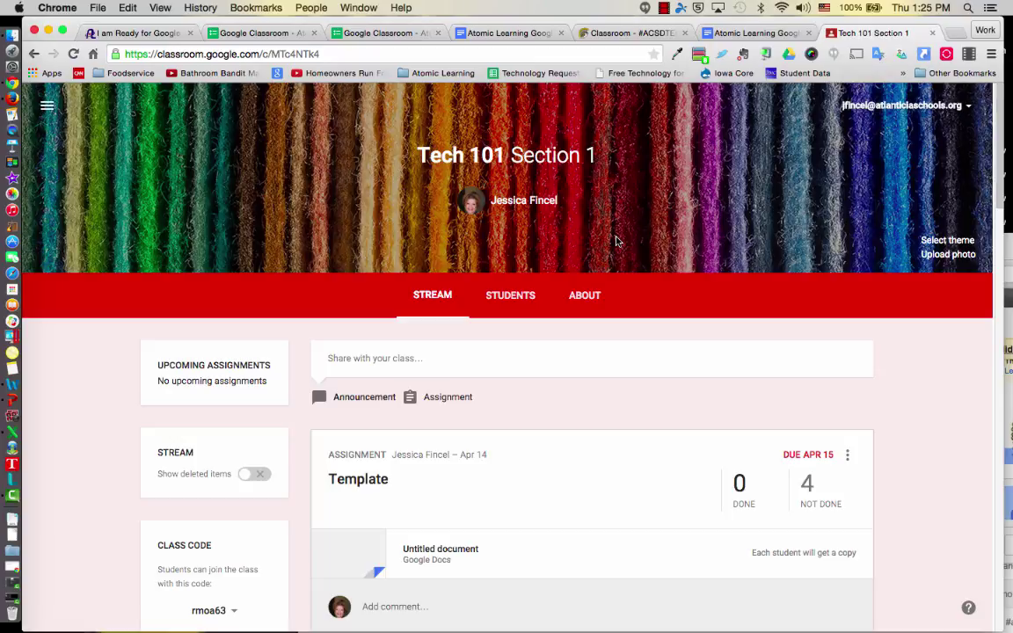
Capture a screenshot of the whole browser window showing the Tech 101 Section 1 class stream
key(shift+super+4)
drag(25, 19, 1007, 622)
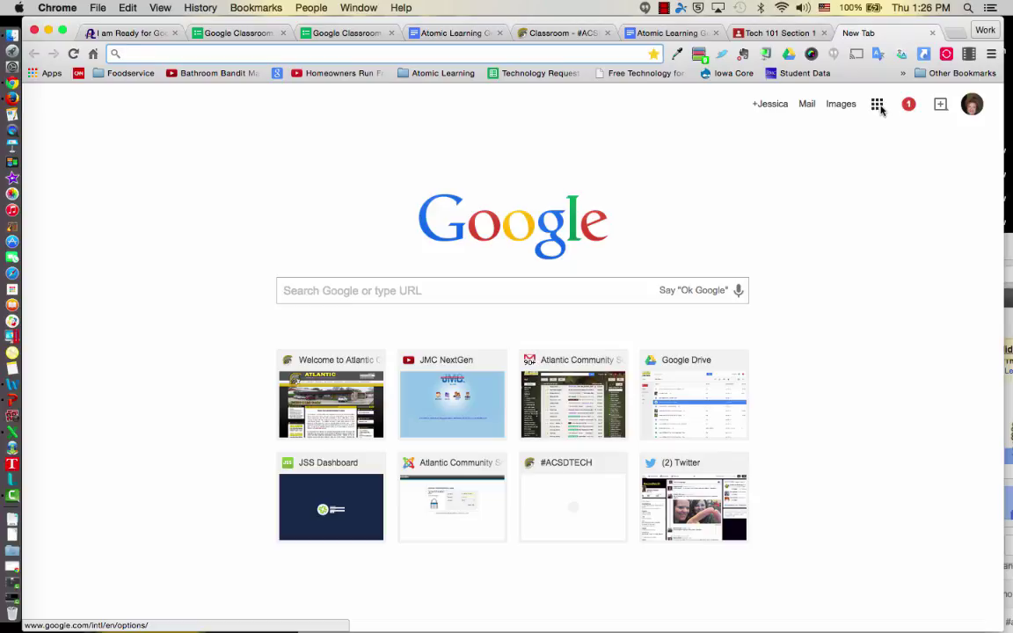
Open Google Drive from the Google apps and start a file upload to My Drive
click(877, 105)
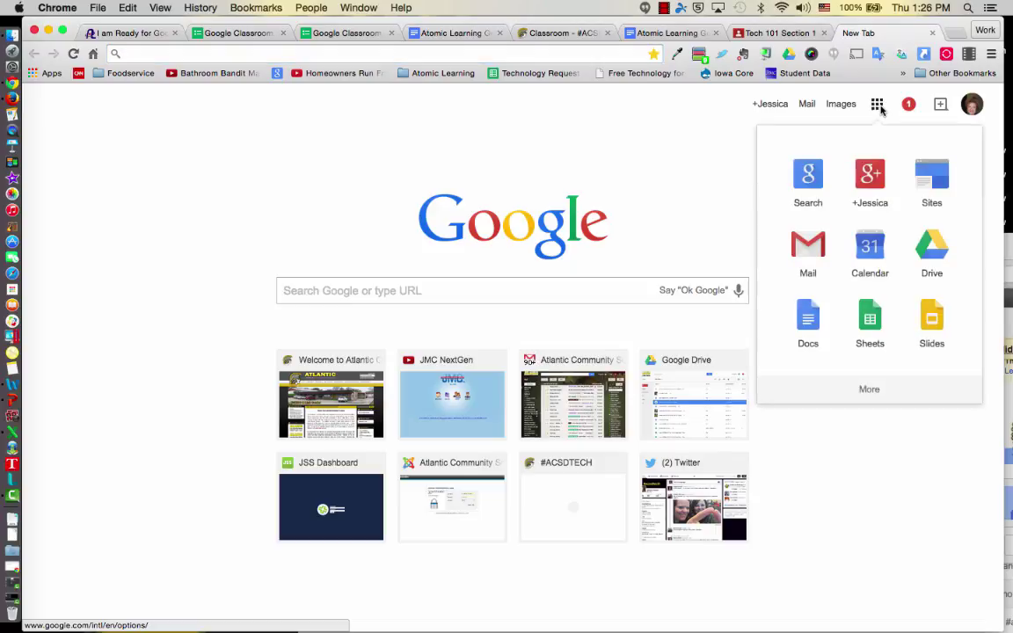
click(932, 259)
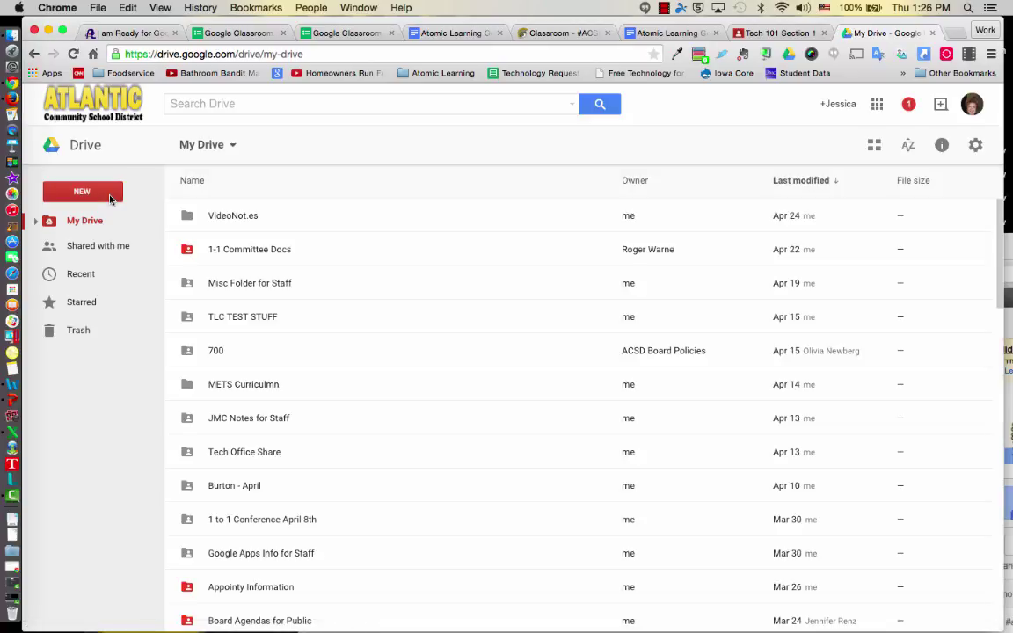
click(110, 198)
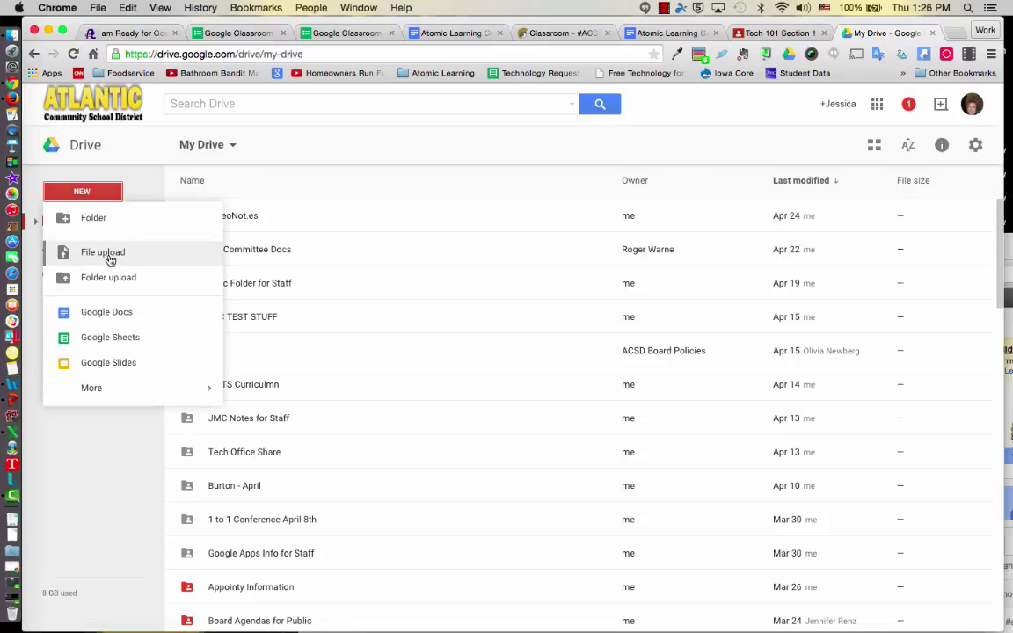
click(103, 252)
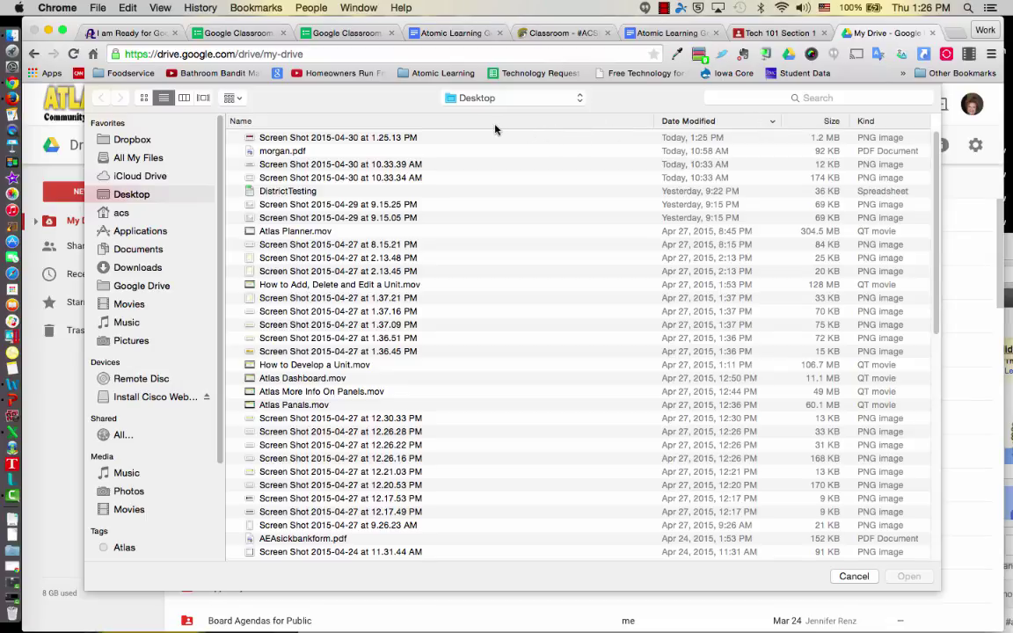
Sort the Desktop files by name, look through the list, and sort them by date modified again
click(308, 121)
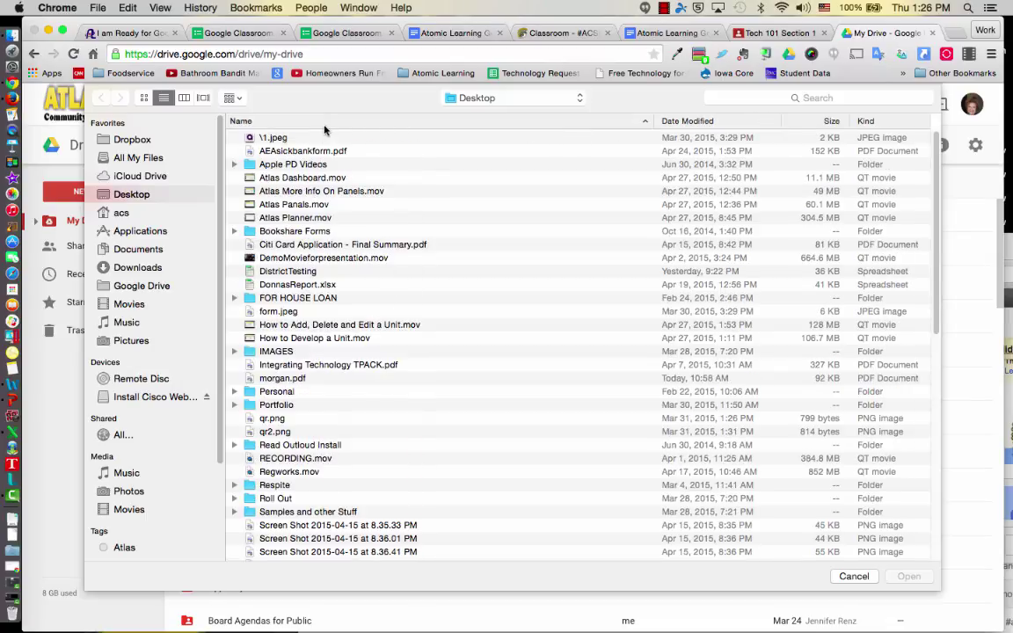
scroll(368, 479, down, 2)
scroll(368, 479, down, 15)
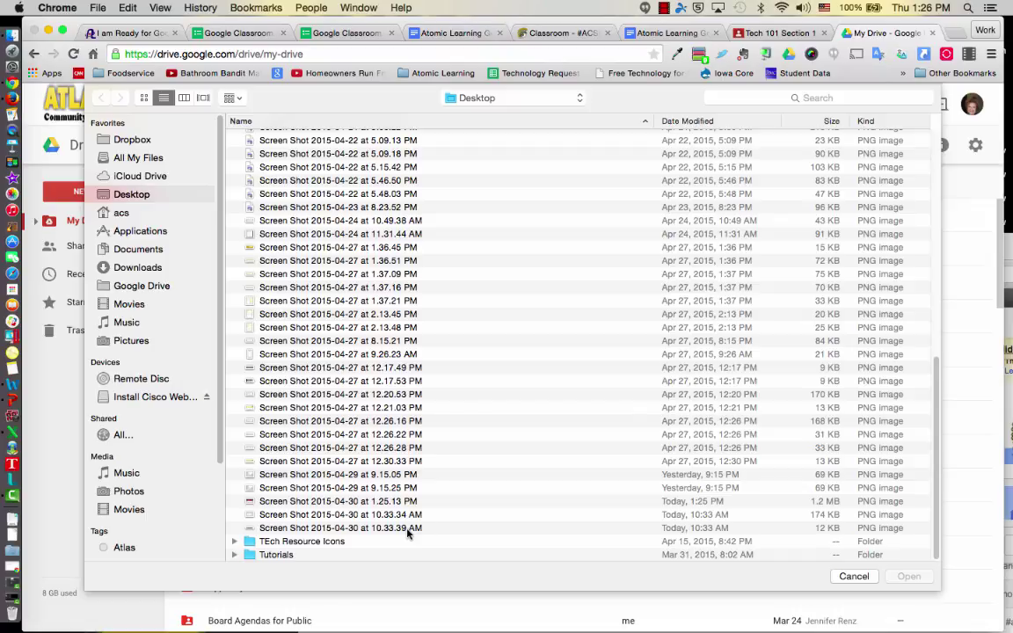
click(716, 121)
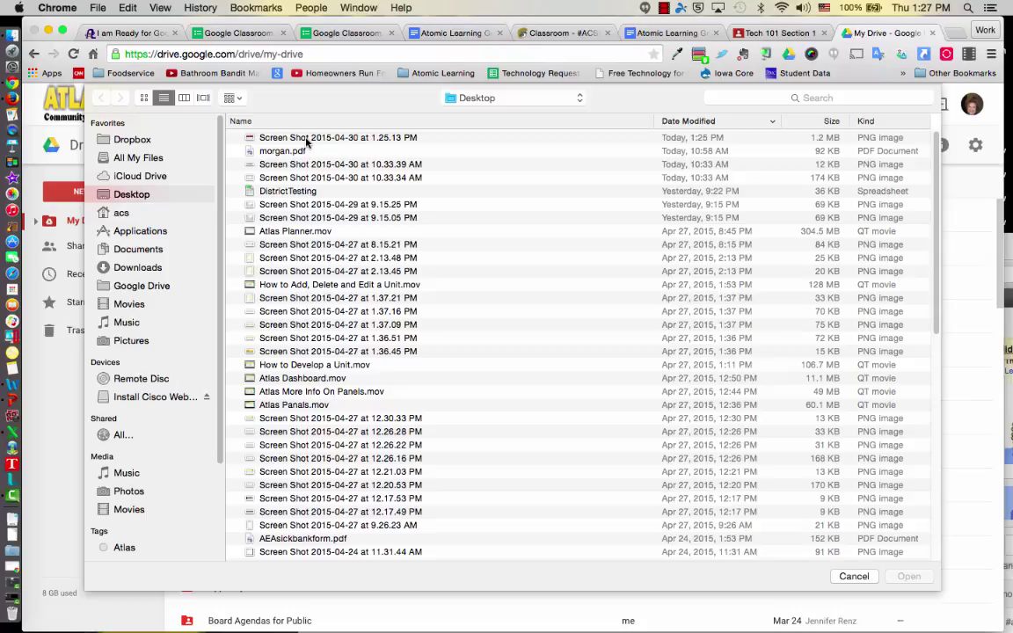
Upload Screen Shot 2015-04-30 at 1.25.13 PM from the Desktop and locate it in My Drive
click(365, 138)
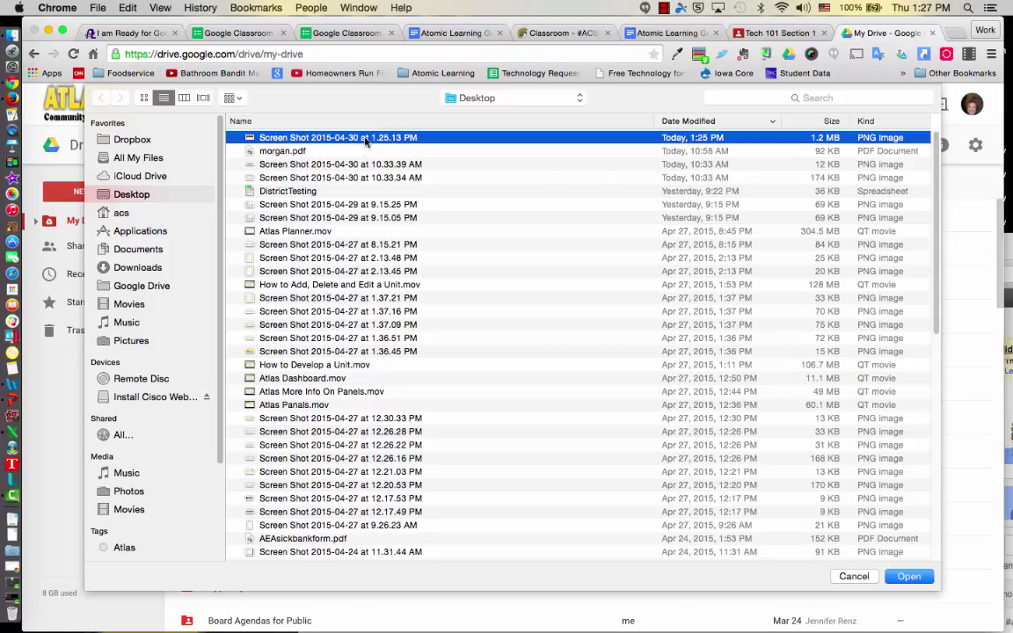
click(909, 577)
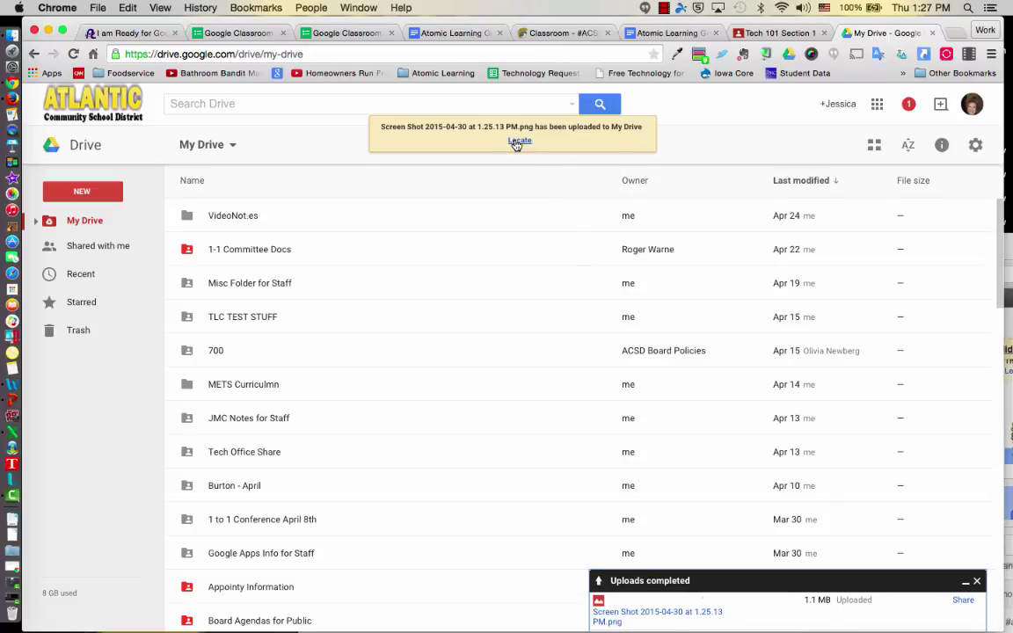
click(519, 140)
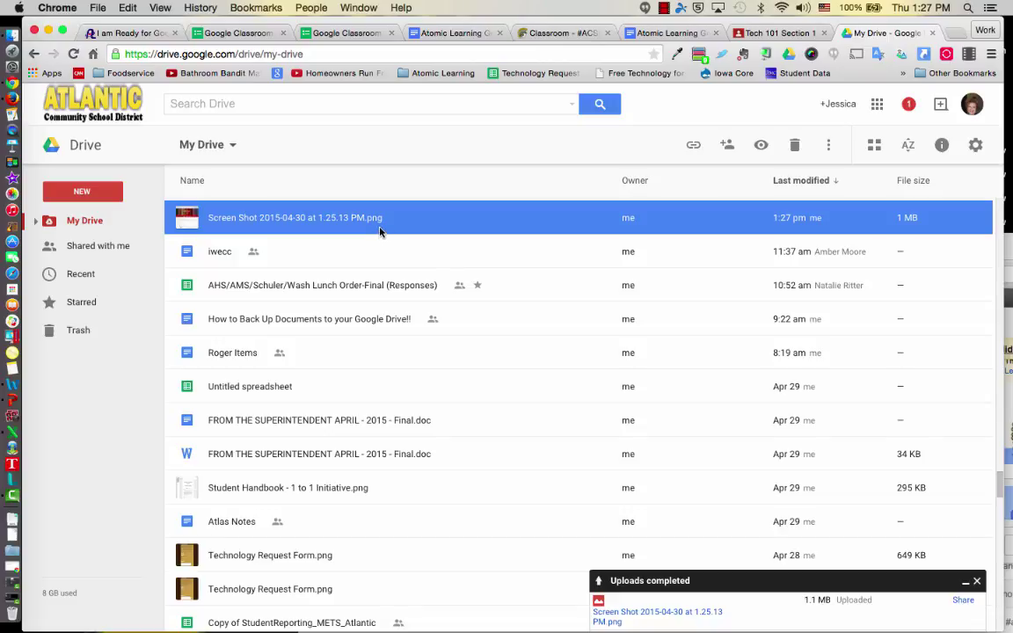
click(264, 54)
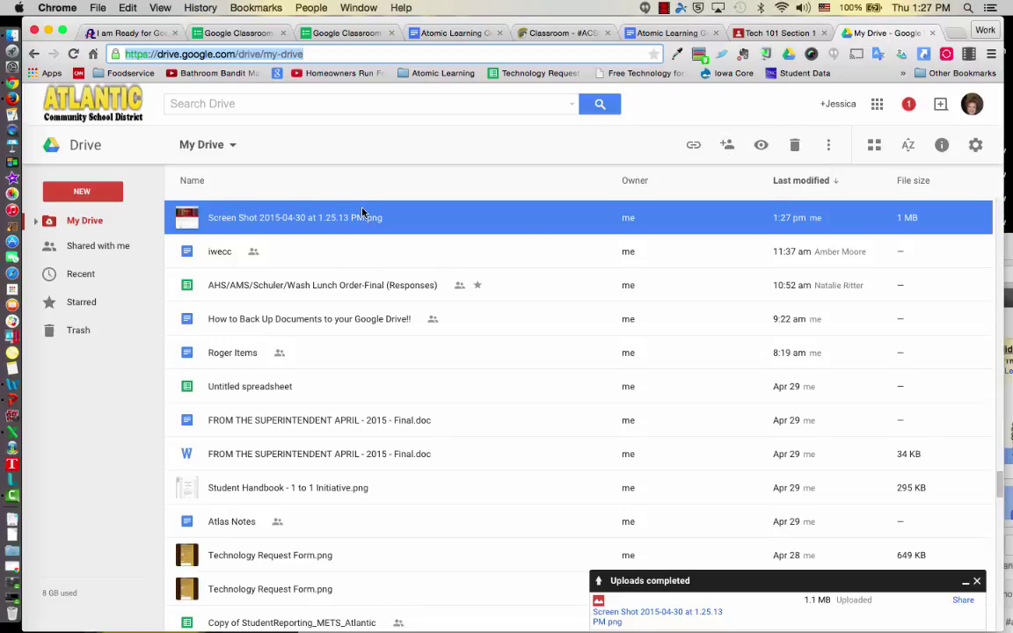
key(super+shift+2)
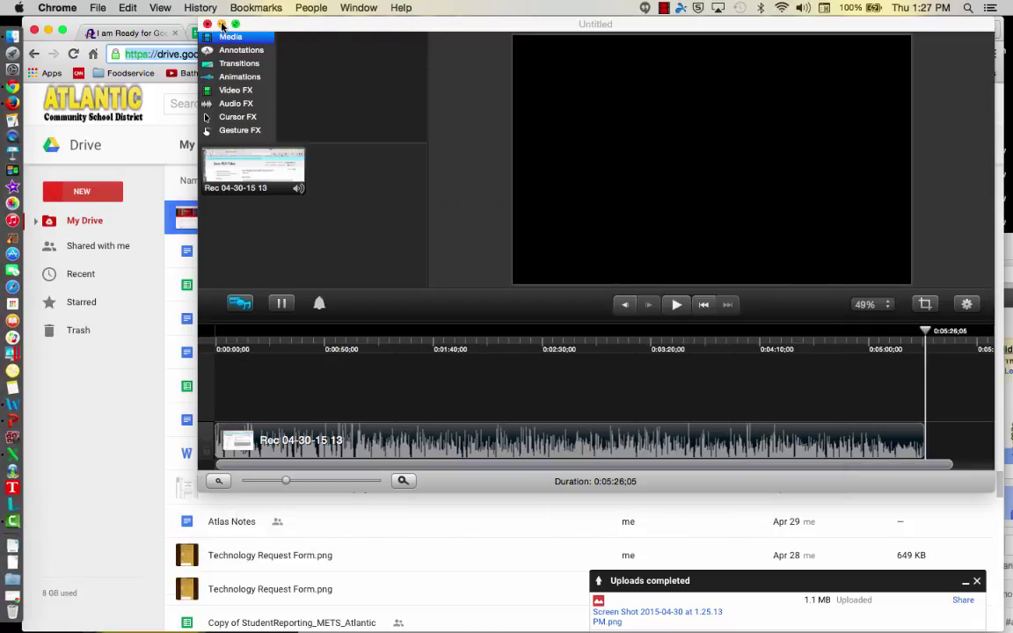
click(223, 24)
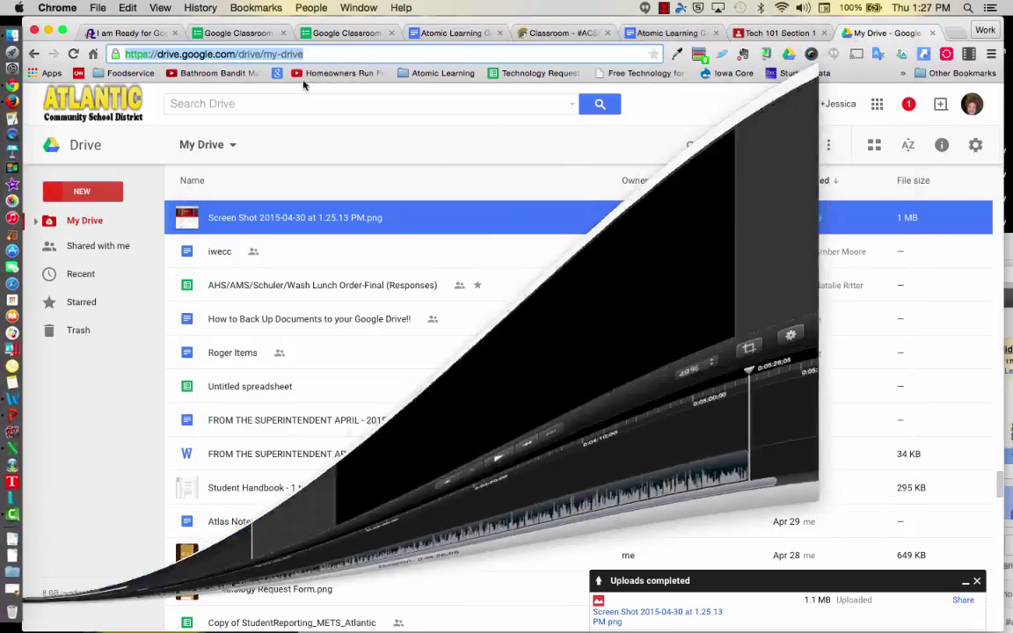
Open the sharing settings of the uploaded screenshot and enter a partial recipient name under People
click(728, 147)
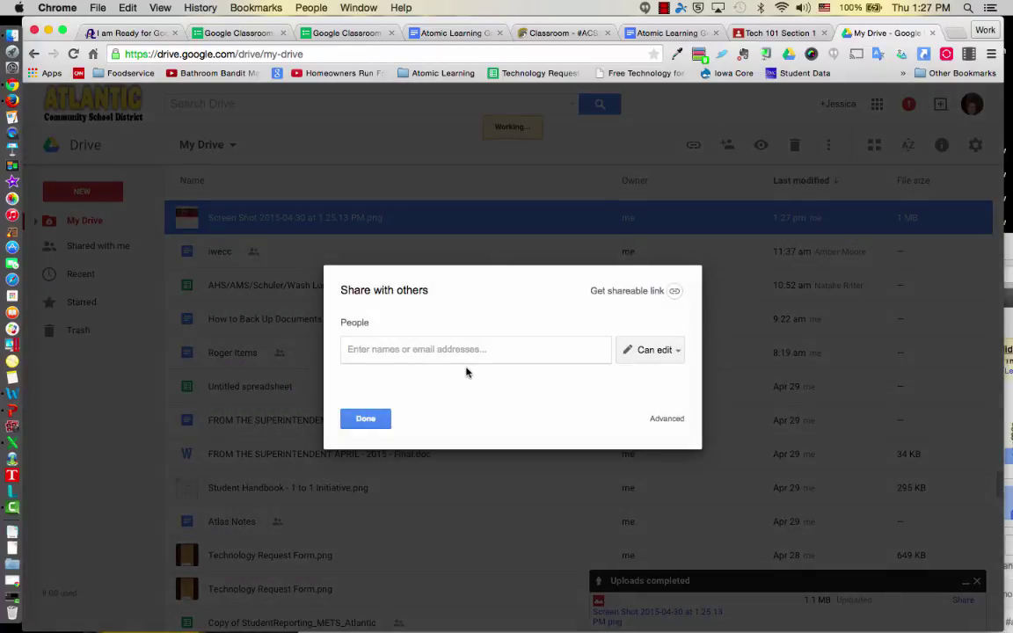
click(422, 352)
text(jf)
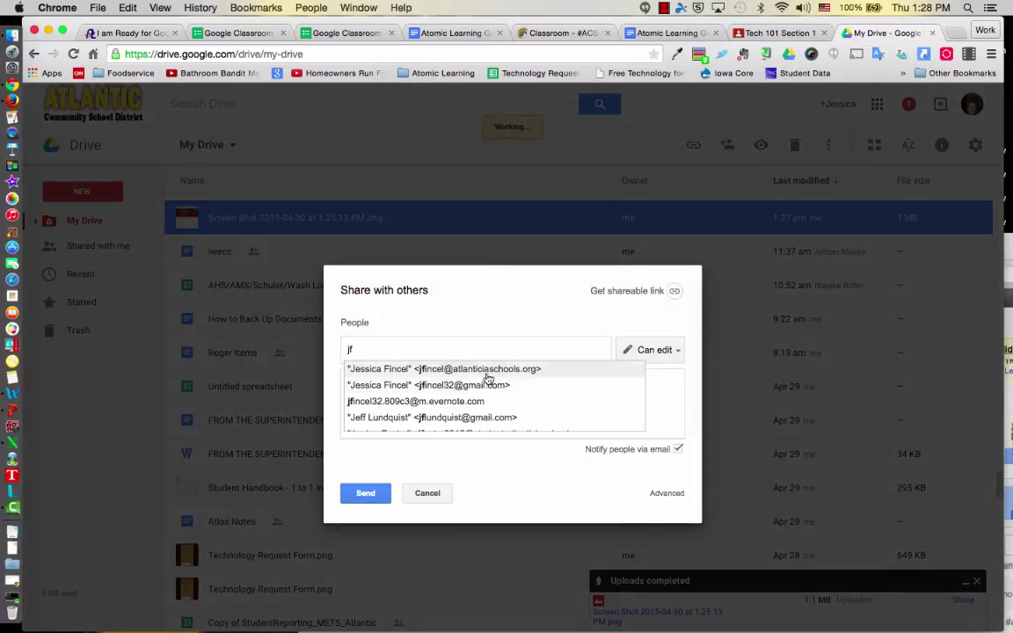
click(667, 400)
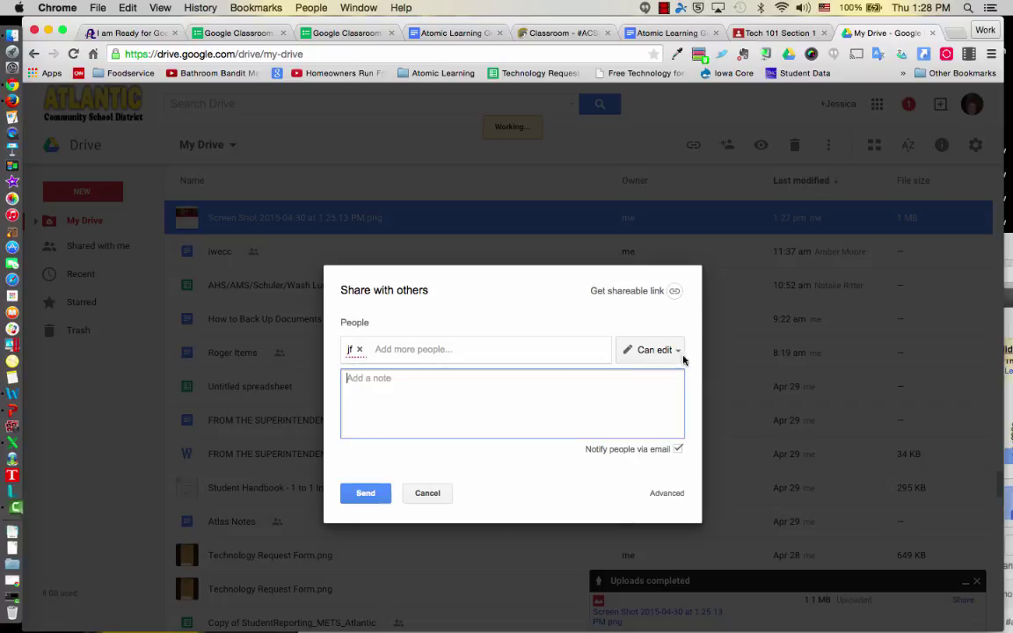
Turn on link sharing for the screenshot and set it to Anyone with the link, with view access
click(675, 293)
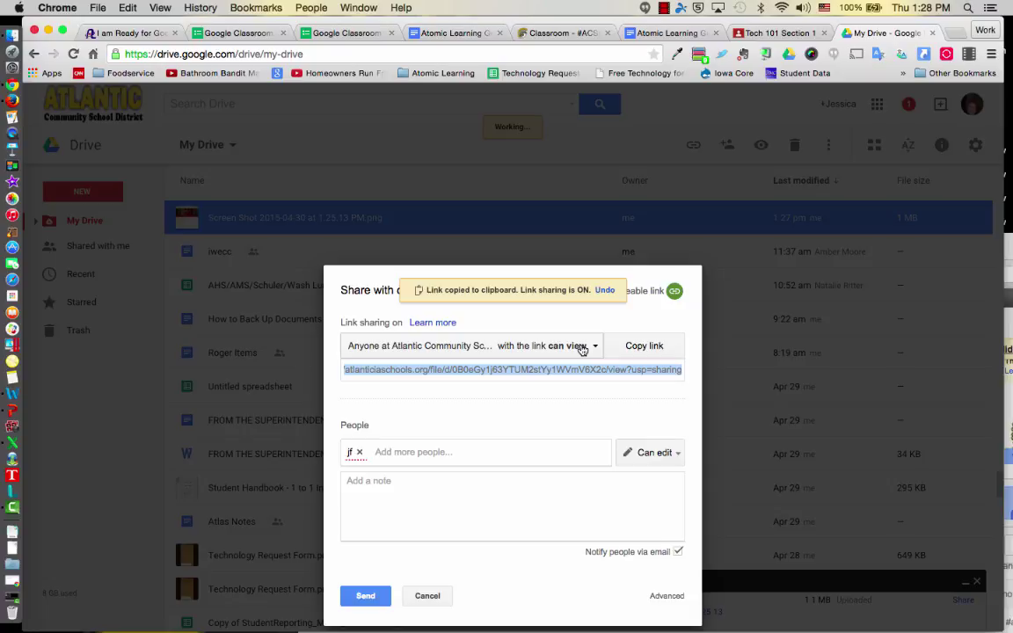
click(581, 348)
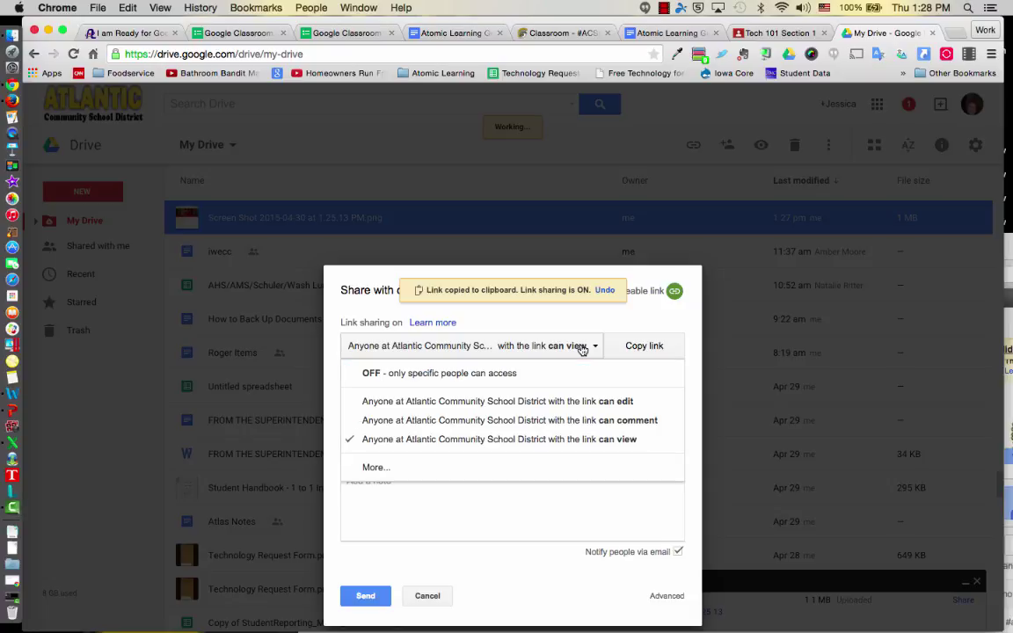
click(429, 468)
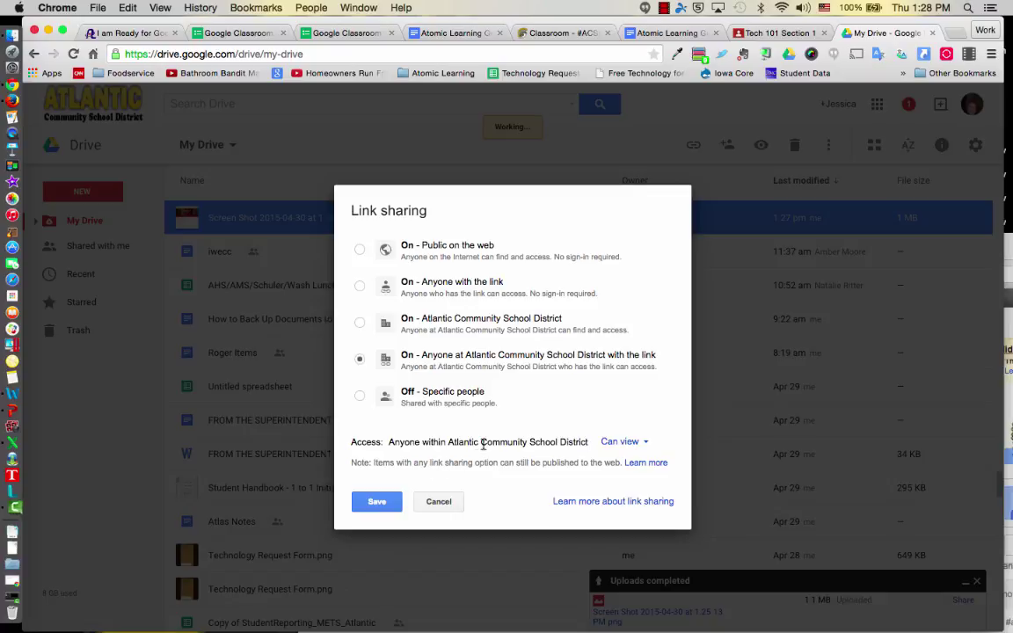
click(360, 288)
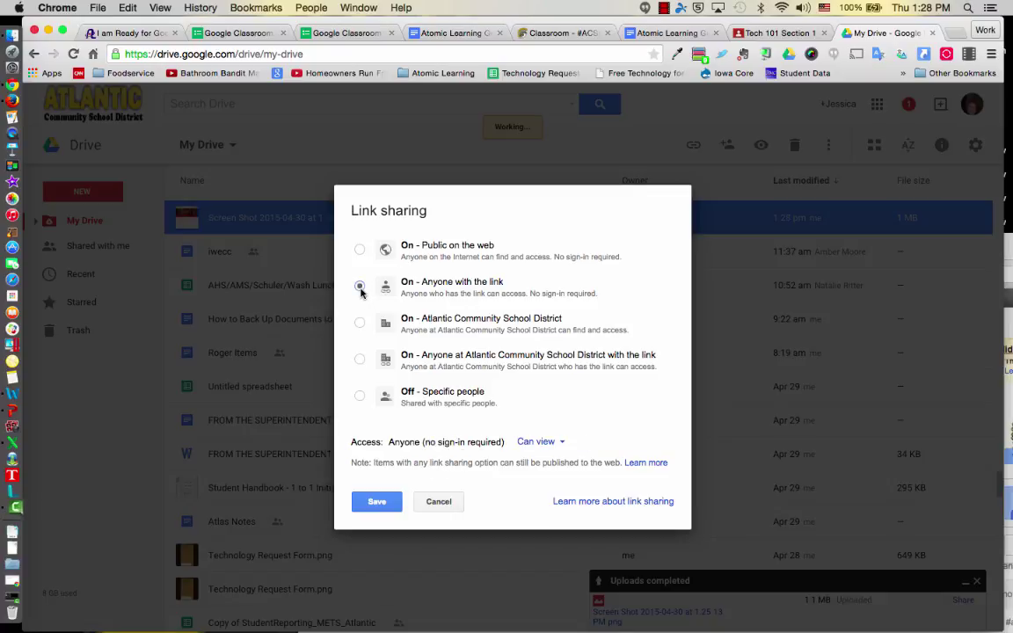
click(384, 507)
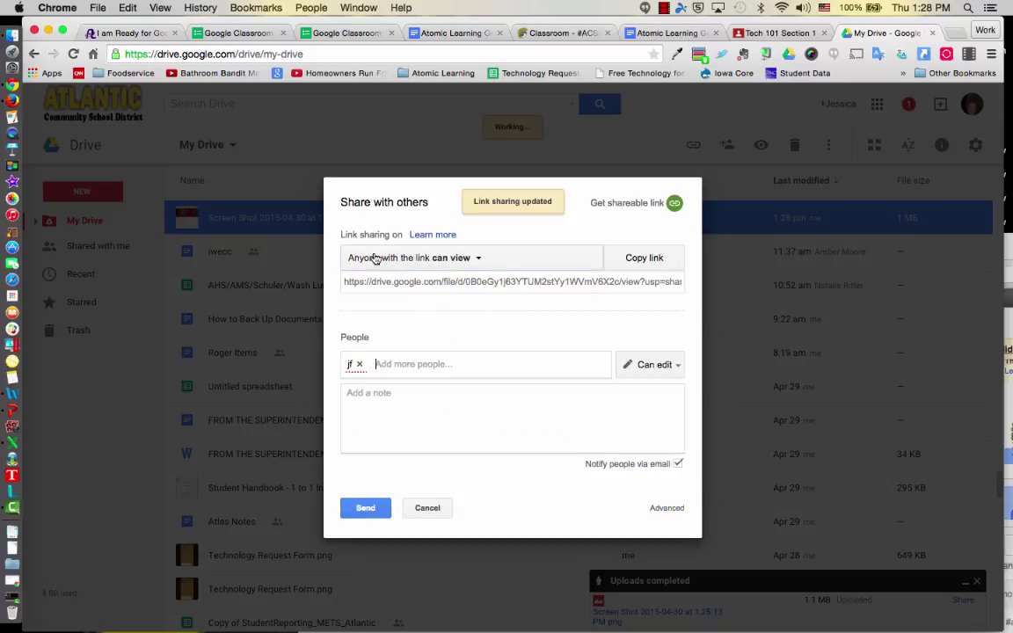
Copy the screenshot's shareable link, remove the pending recipient, and finish sharing
click(406, 289)
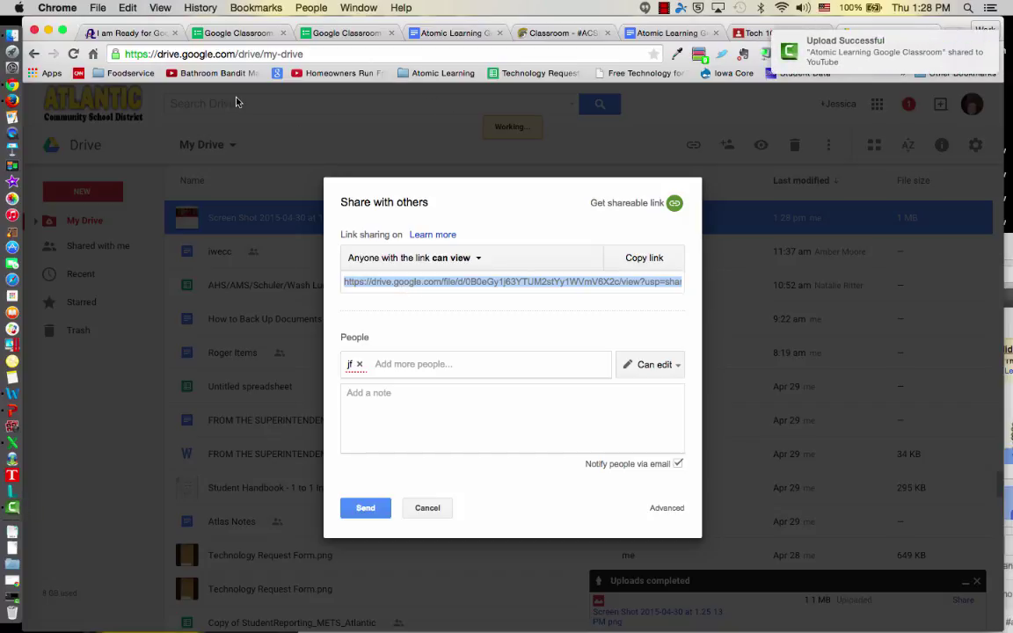
click(129, 8)
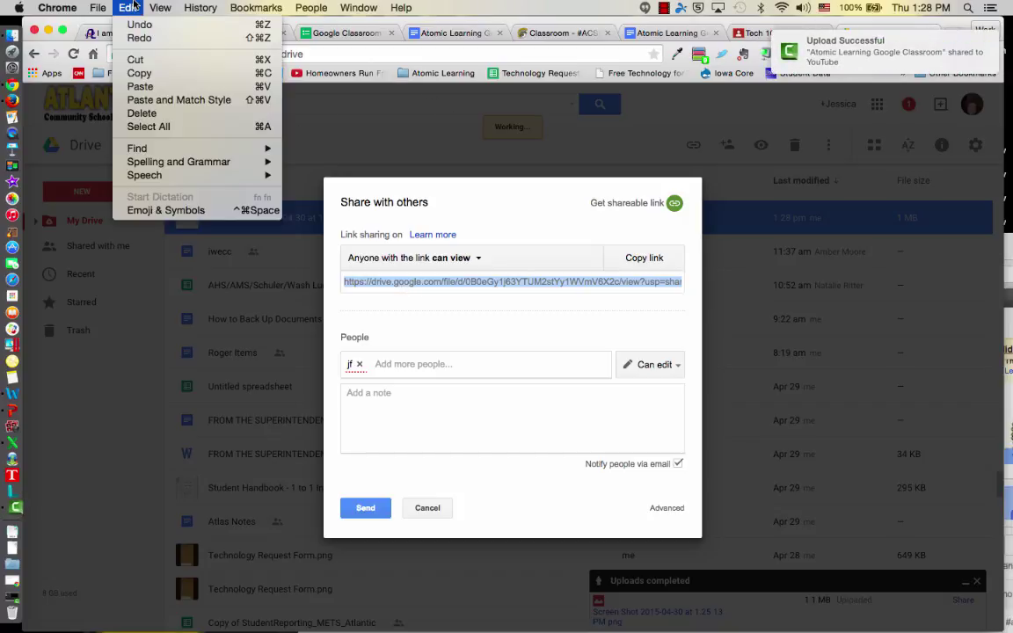
click(141, 73)
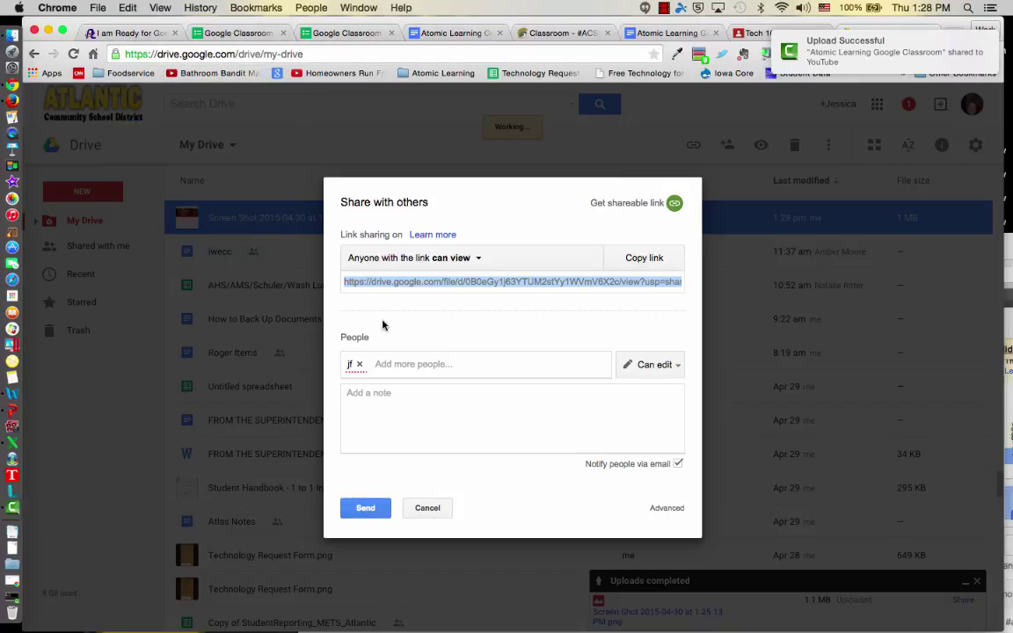
click(358, 365)
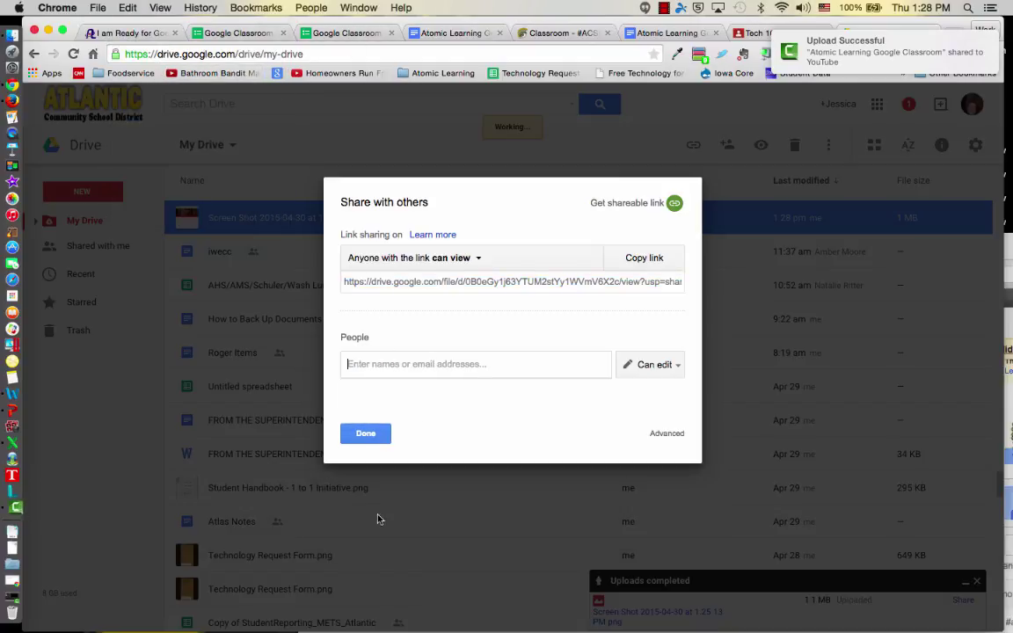
click(366, 435)
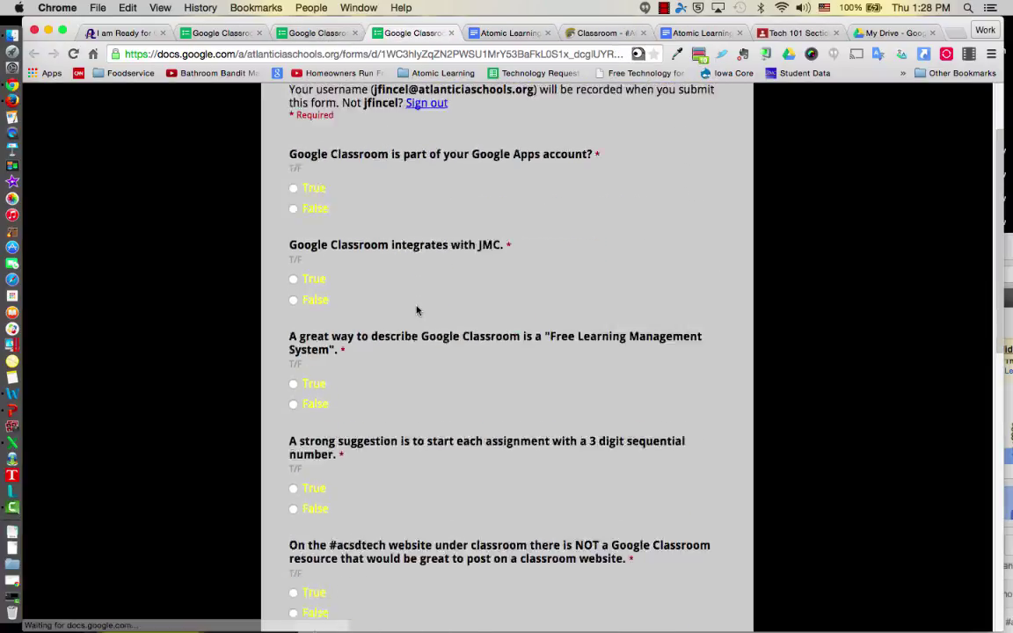
Paste the copied link into the Google Classroom form's question asking for the screenshot URL
scroll(417, 310, down, 10)
click(310, 431)
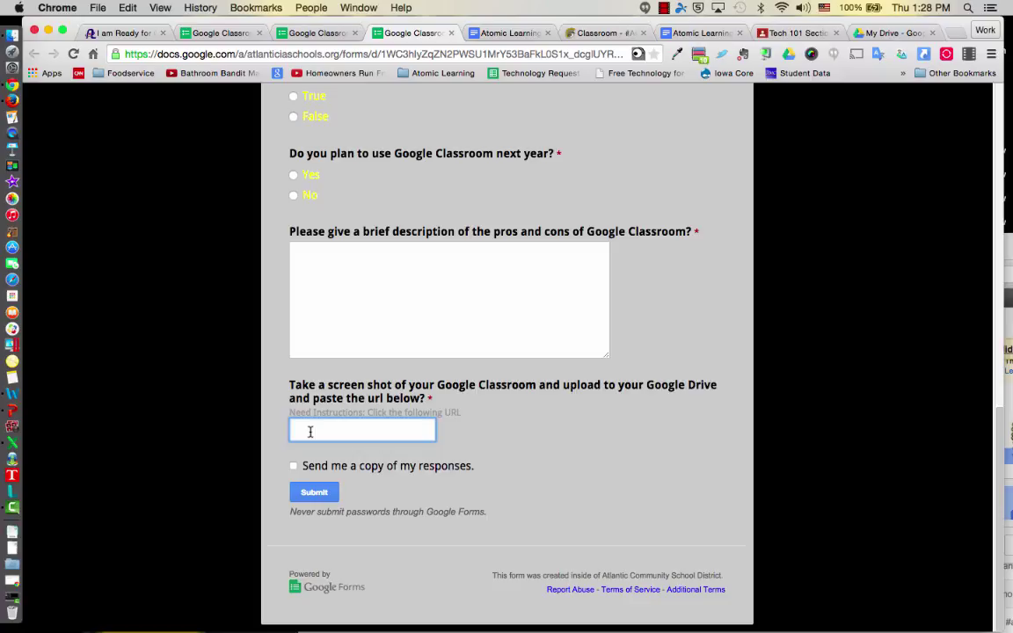
key(cmd+v)
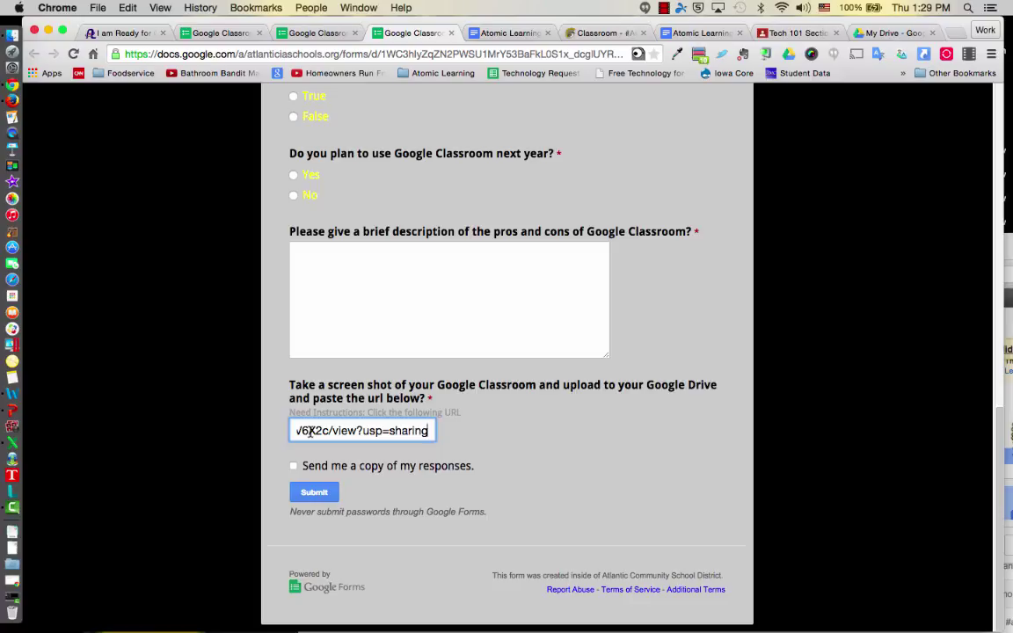
click(128, 7)
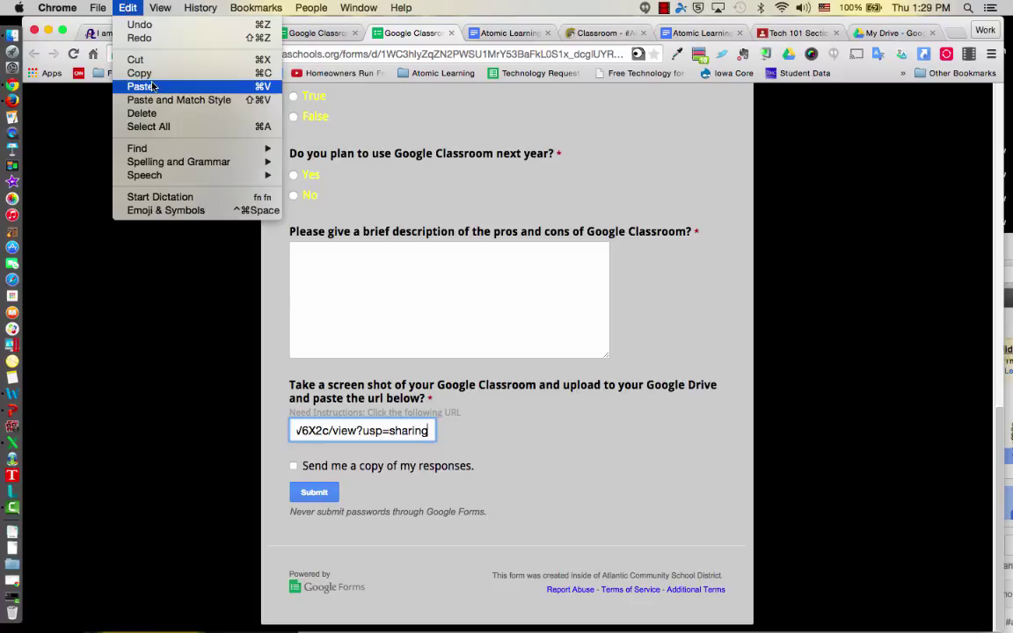
click(457, 329)
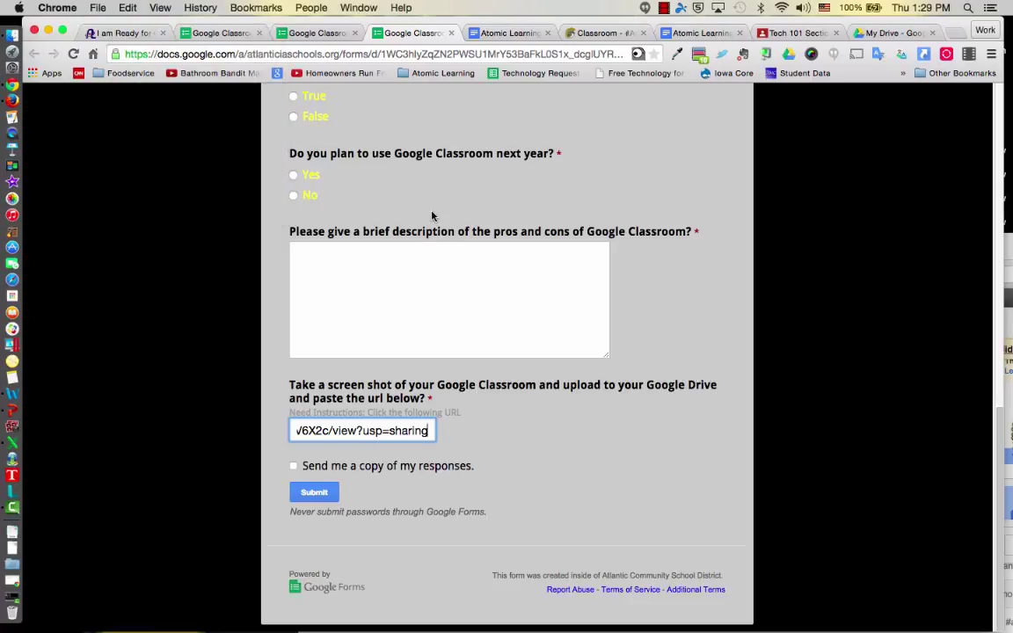